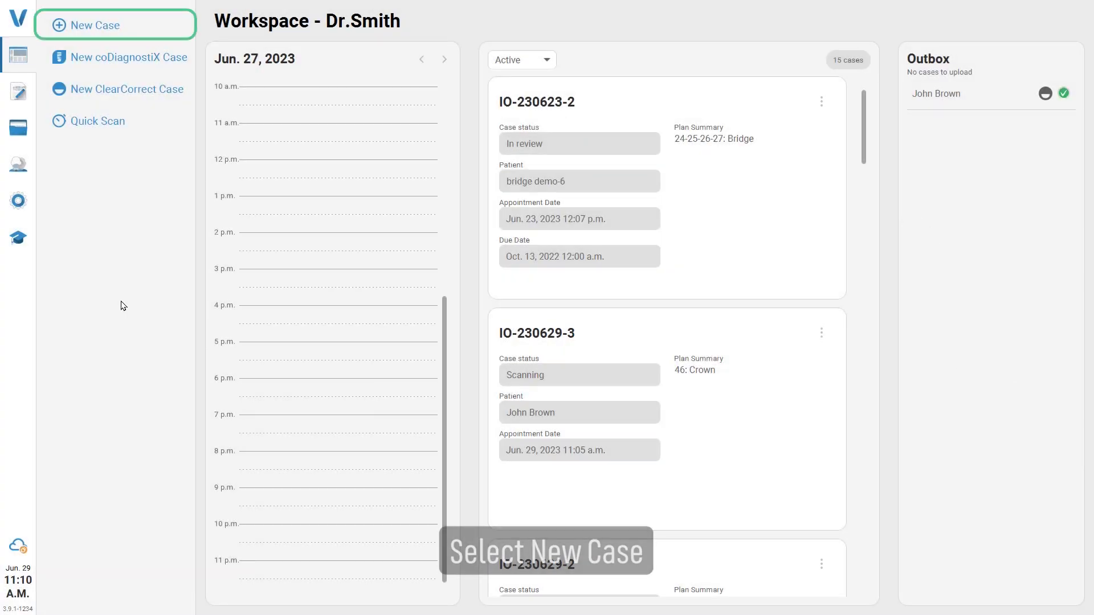
Create a new case from the Workspace's New Case button
{"action": "left_click", "coordinate": [137, 40]}
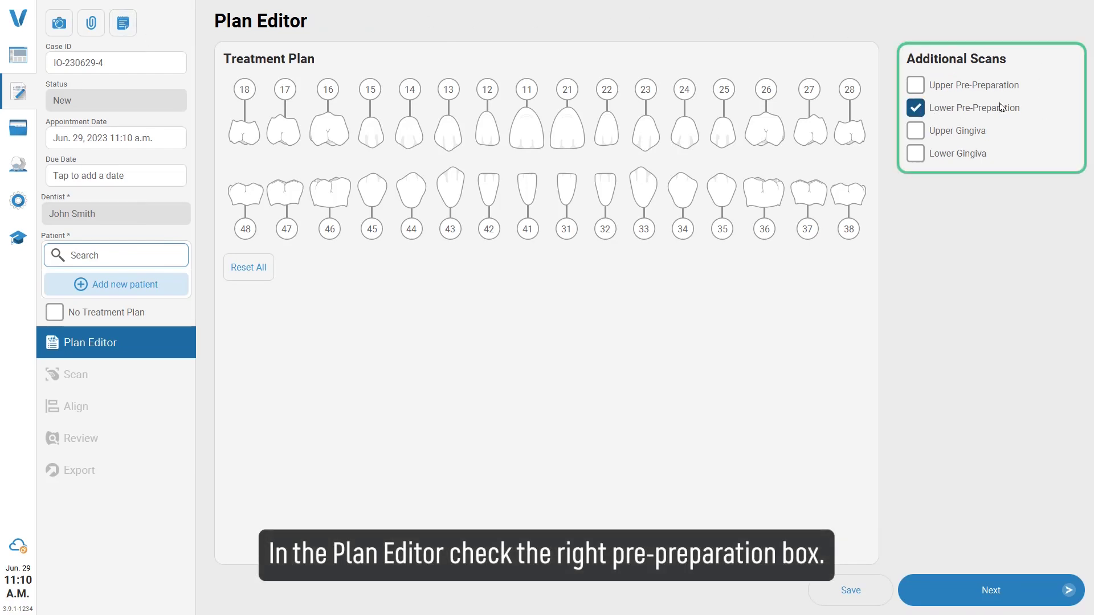
Search for and assign the existing patient to the case
{"action": "left_click", "coordinate": [162, 251]}
{"action": "type", "text": "J"}
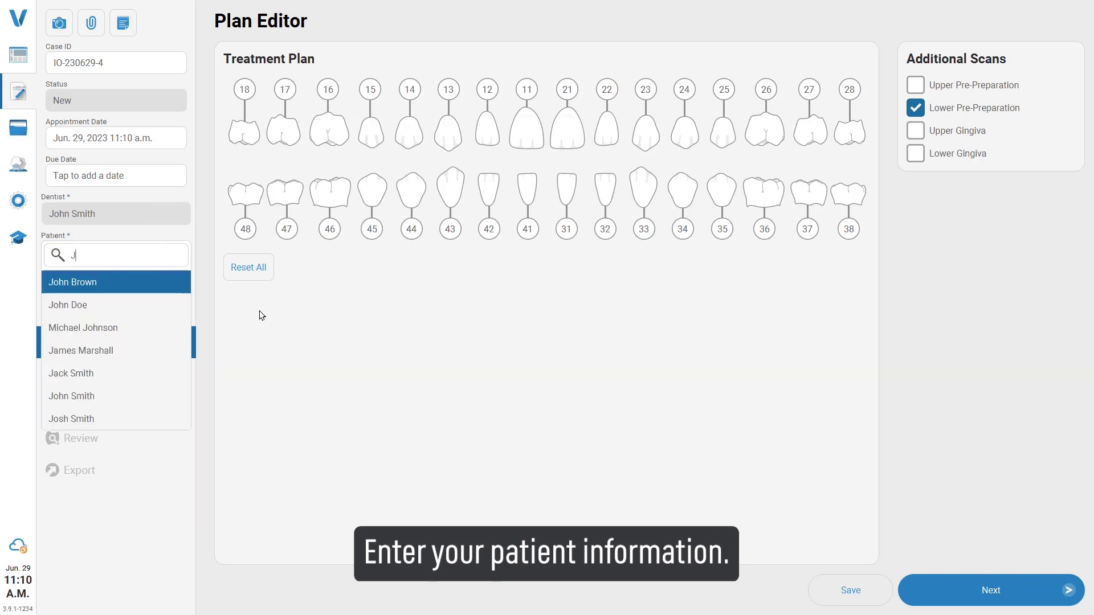
{"action": "left_click", "coordinate": [173, 288]}
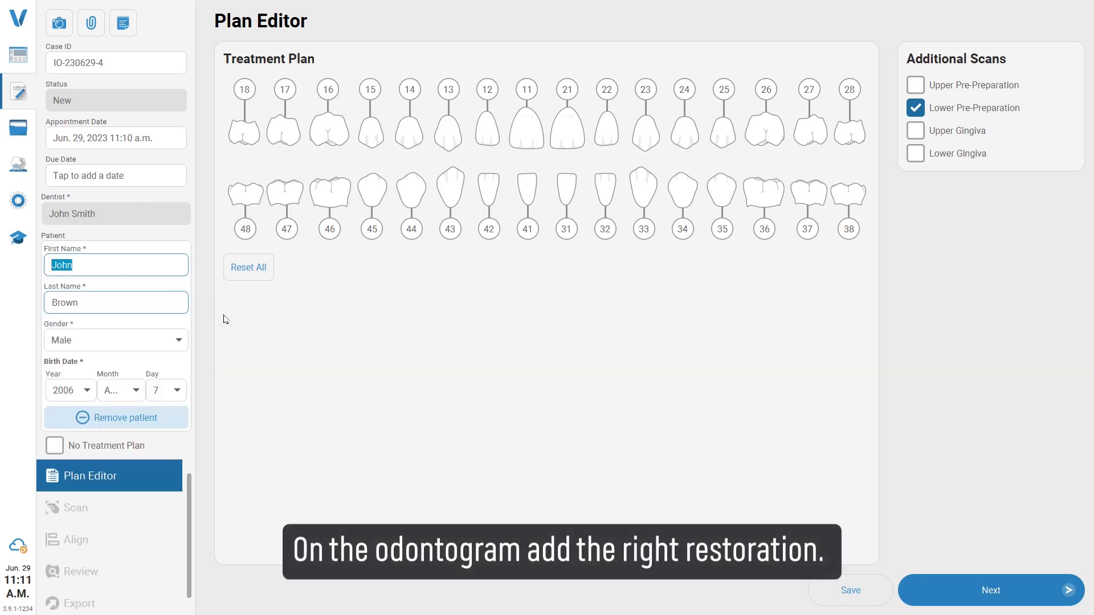
Plan a crown restoration in zirconia on tooth 46
{"action": "left_click", "coordinate": [336, 202]}
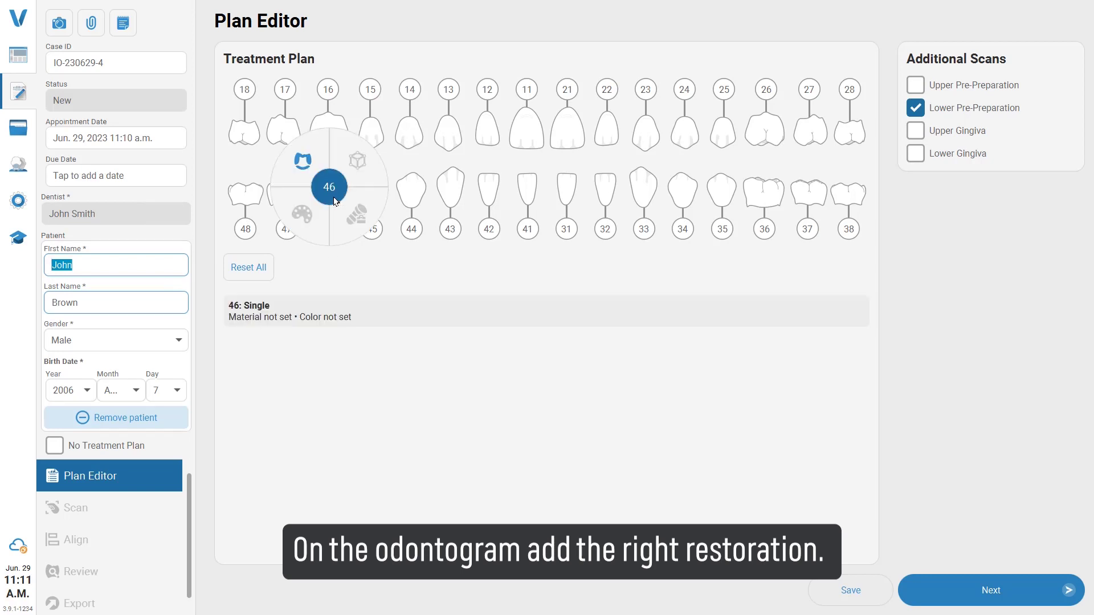
{"action": "left_click", "coordinate": [308, 171]}
{"action": "left_click", "coordinate": [366, 191]}
{"action": "left_click", "coordinate": [432, 308]}
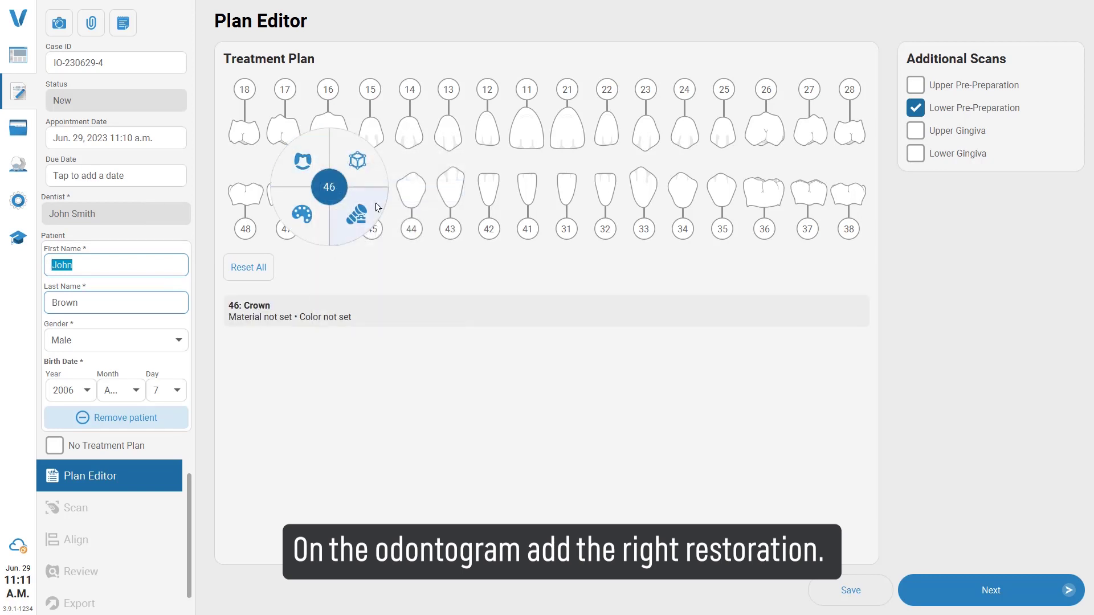
{"action": "left_click", "coordinate": [367, 178]}
{"action": "left_click", "coordinate": [408, 191]}
{"action": "left_click", "coordinate": [486, 287]}
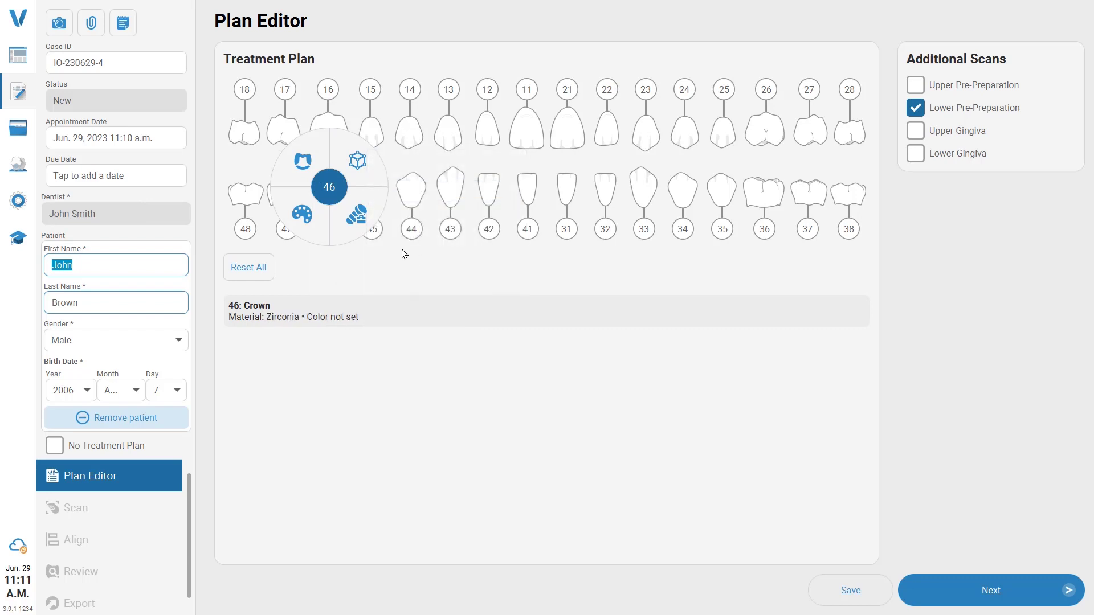
Give the tooth 46 crown VITA Classical shade A2
{"action": "left_click", "coordinate": [326, 226]}
{"action": "left_click", "coordinate": [387, 383]}
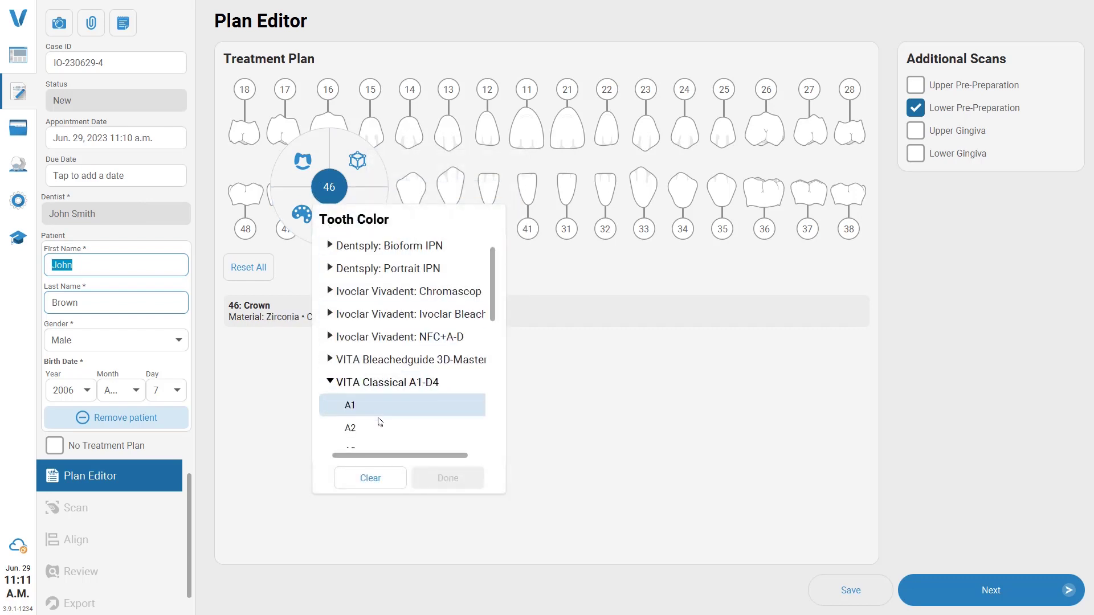
{"action": "left_click", "coordinate": [416, 428]}
{"action": "left_click", "coordinate": [470, 481]}
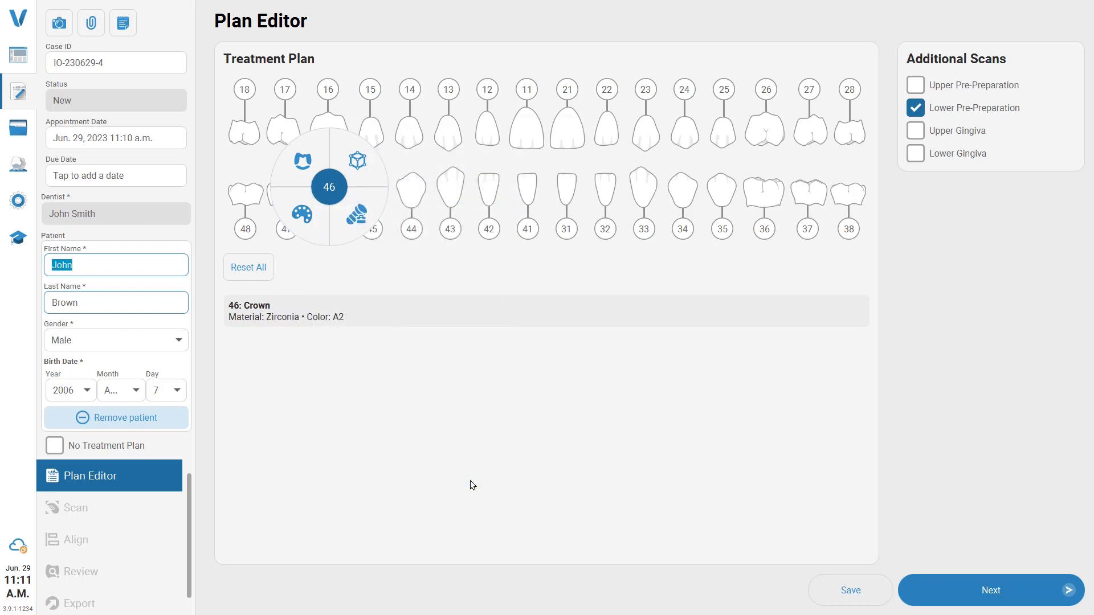
{"action": "left_click", "coordinate": [459, 406]}
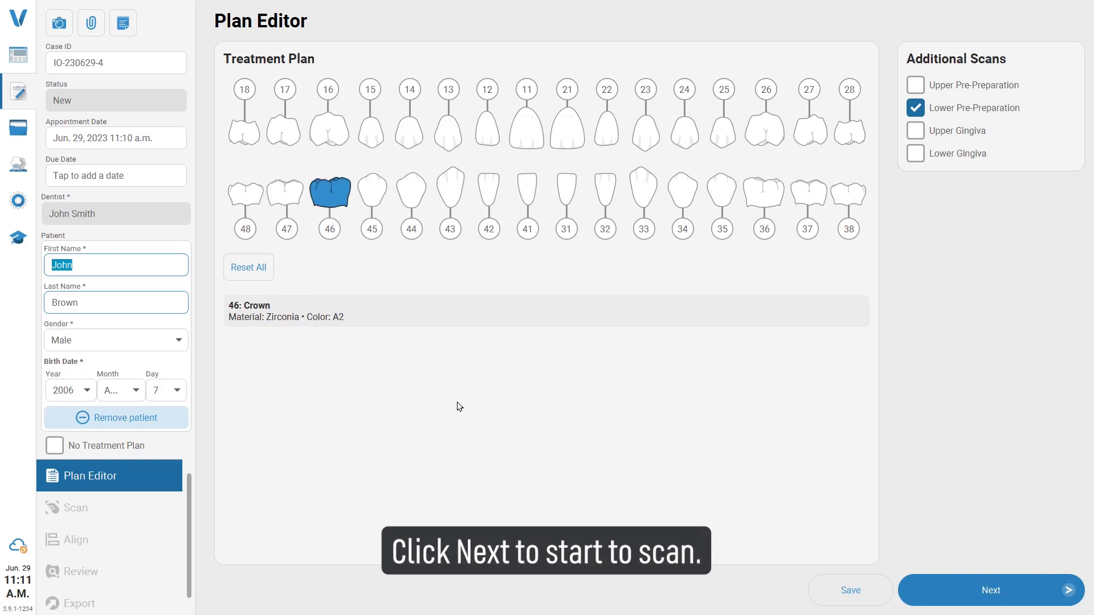
Scan the lower pre-preparation and upper arches, then finish the bite scan
{"action": "left_click", "coordinate": [1016, 589]}
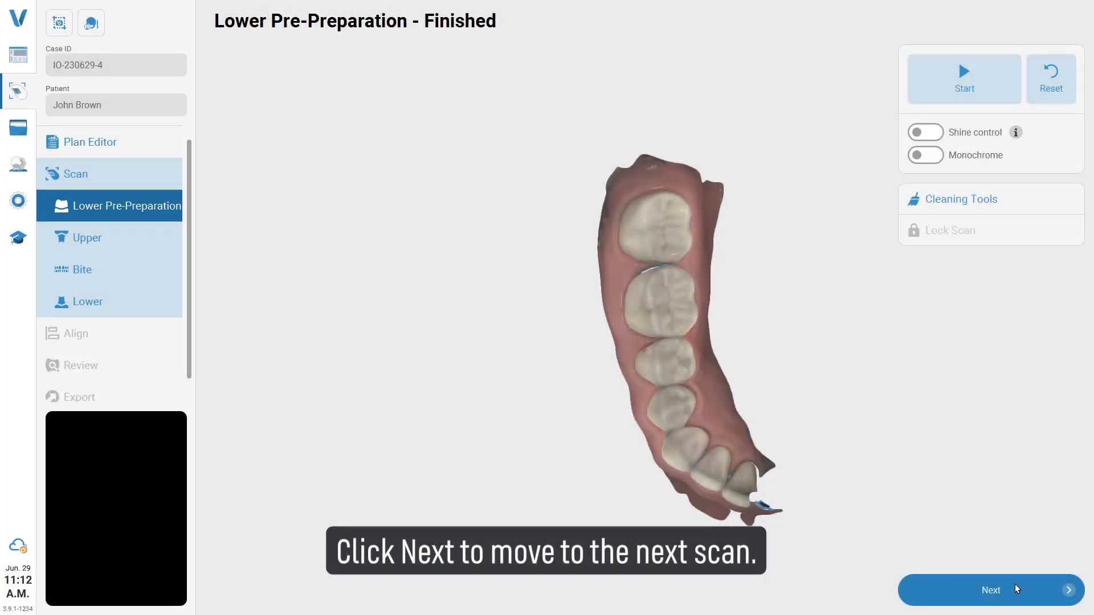
{"action": "left_click", "coordinate": [1014, 586]}
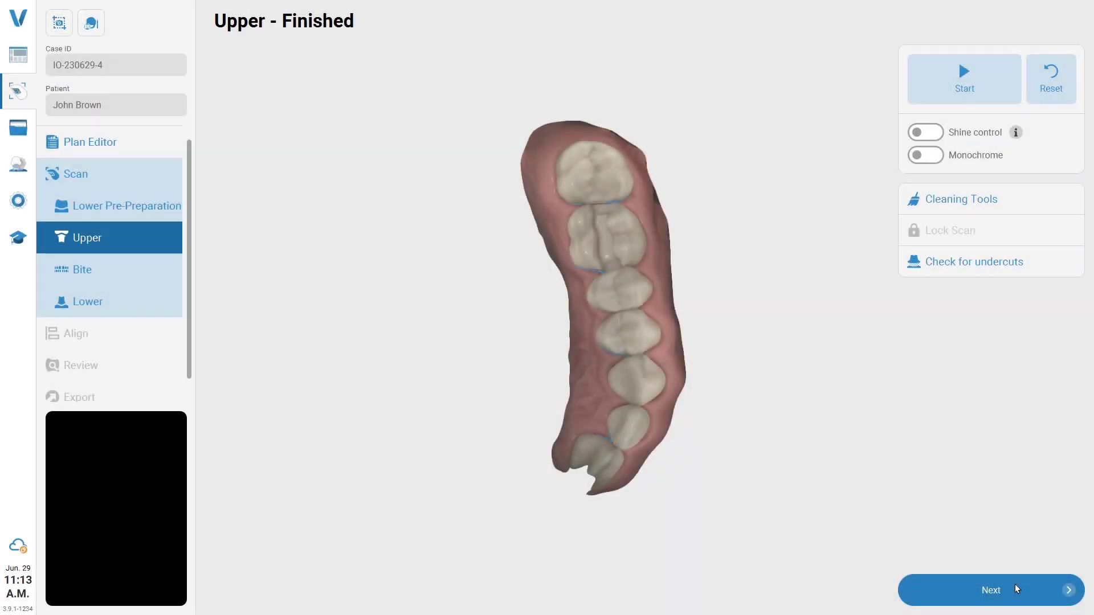
{"action": "left_click", "coordinate": [1016, 589]}
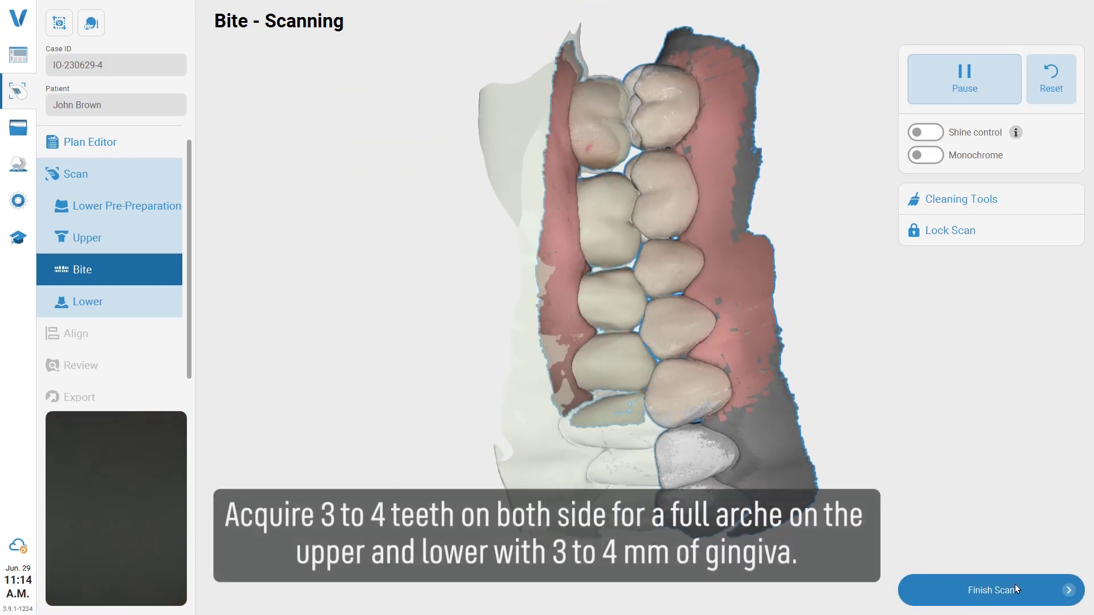
{"action": "left_click", "coordinate": [1014, 589]}
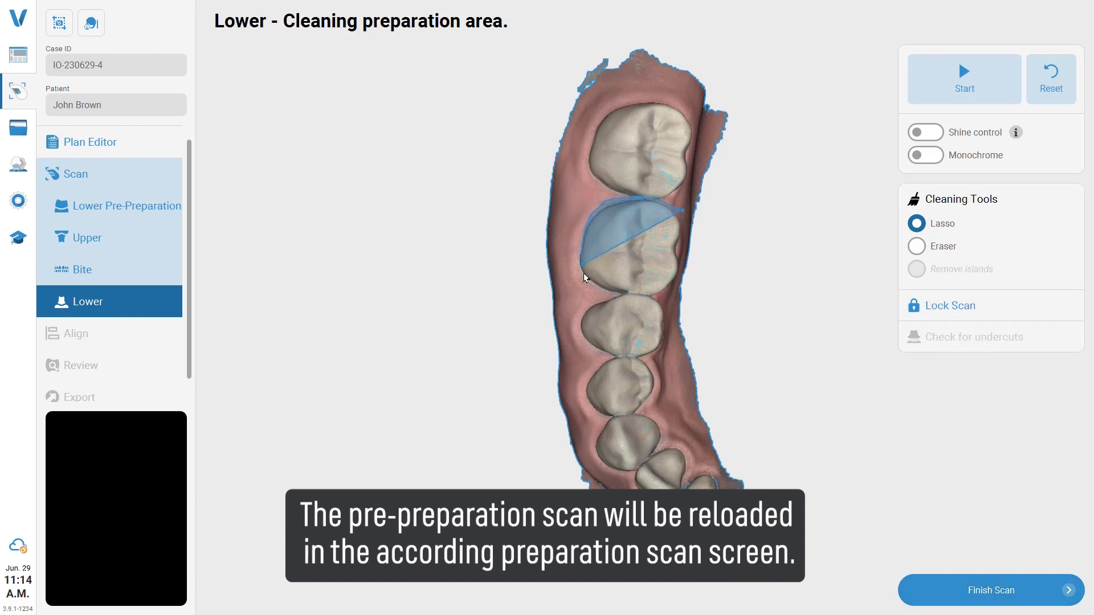
Lasso and delete unprepared tooth 46 from the lower scan, then rescan and finish it
{"action": "mouse_move", "coordinate": [584, 277]}
{"action": "left_mouse_down"}
{"action": "mouse_move", "coordinate": [602, 302]}
{"action": "mouse_move", "coordinate": [625, 301]}
{"action": "left_mouse_up"}
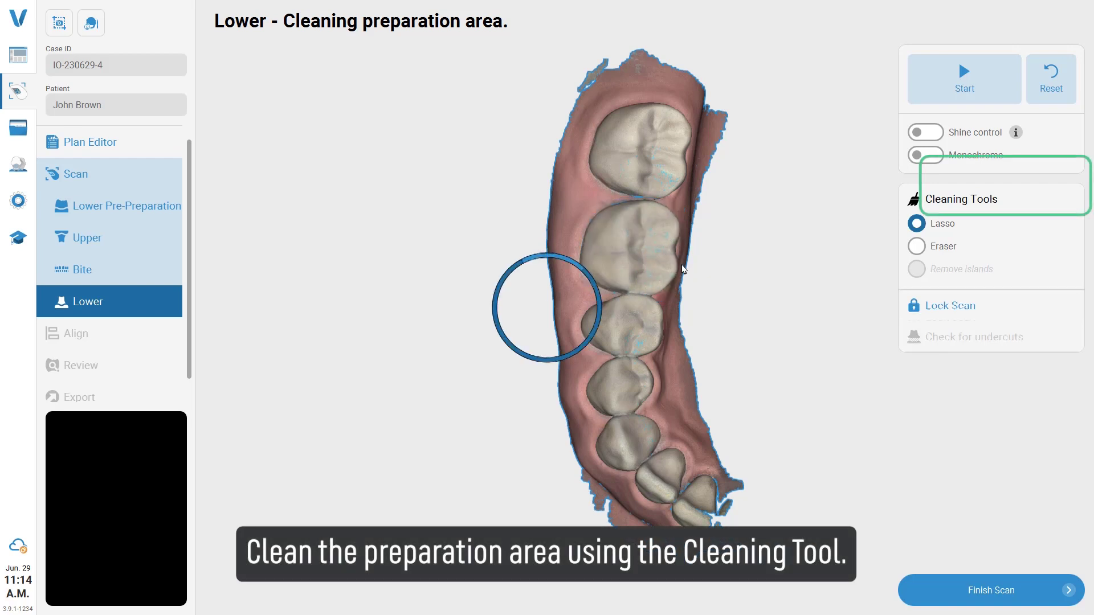
{"action": "key", "text": "Delete"}
{"action": "mouse_move", "coordinate": [672, 311]}
{"action": "right_mouse_down"}
{"action": "mouse_move", "coordinate": [627, 286]}
{"action": "mouse_move", "coordinate": [629, 323]}
{"action": "mouse_move", "coordinate": [637, 249]}
{"action": "mouse_move", "coordinate": [630, 264]}
{"action": "right_mouse_up"}
{"action": "mouse_move", "coordinate": [625, 221]}
{"action": "left_mouse_down"}
{"action": "mouse_move", "coordinate": [636, 197]}
{"action": "mouse_move", "coordinate": [656, 206]}
{"action": "left_mouse_up"}
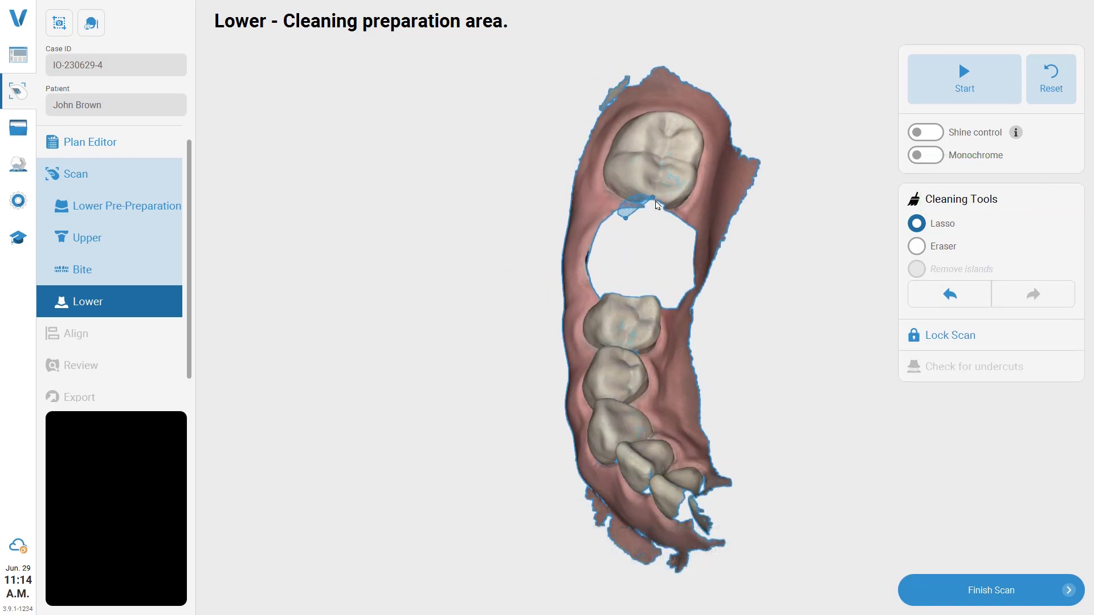
{"action": "left_click", "coordinate": [911, 88]}
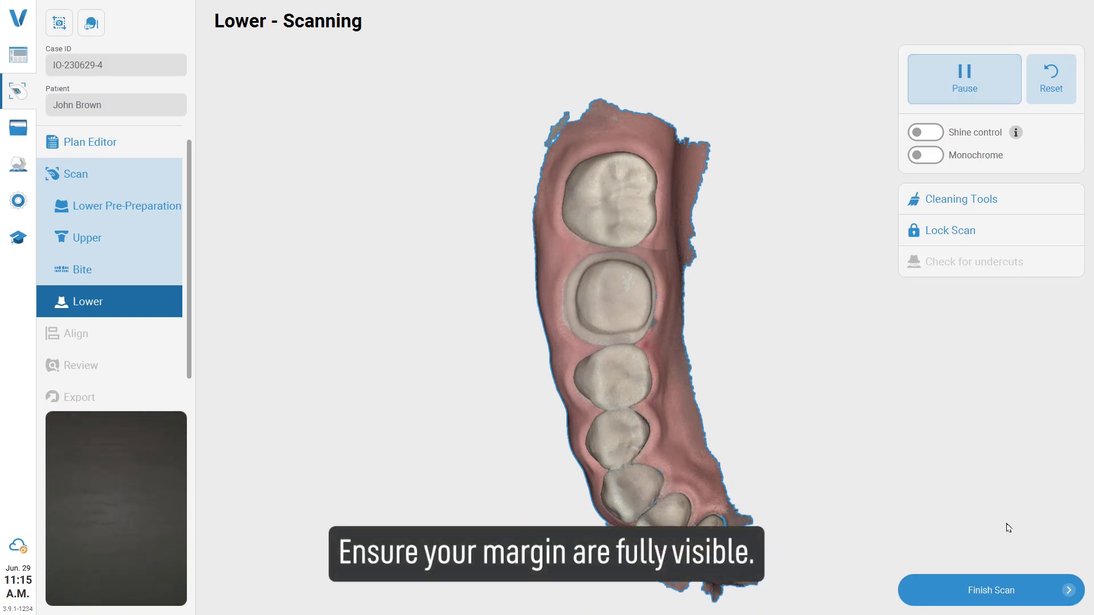
{"action": "left_click", "coordinate": [1028, 581]}
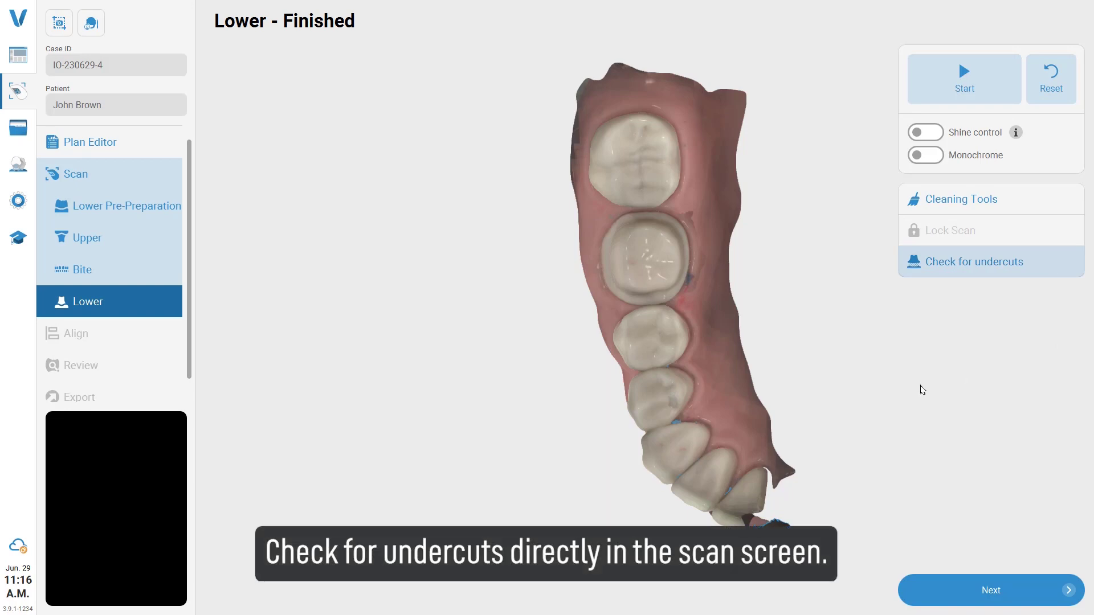
Inspect prepared tooth 46 for 50 µm undercuts, then continue to alignment
{"action": "scroll", "coordinate": [633, 351], "scroll_direction": "up", "scroll_amount": 5}
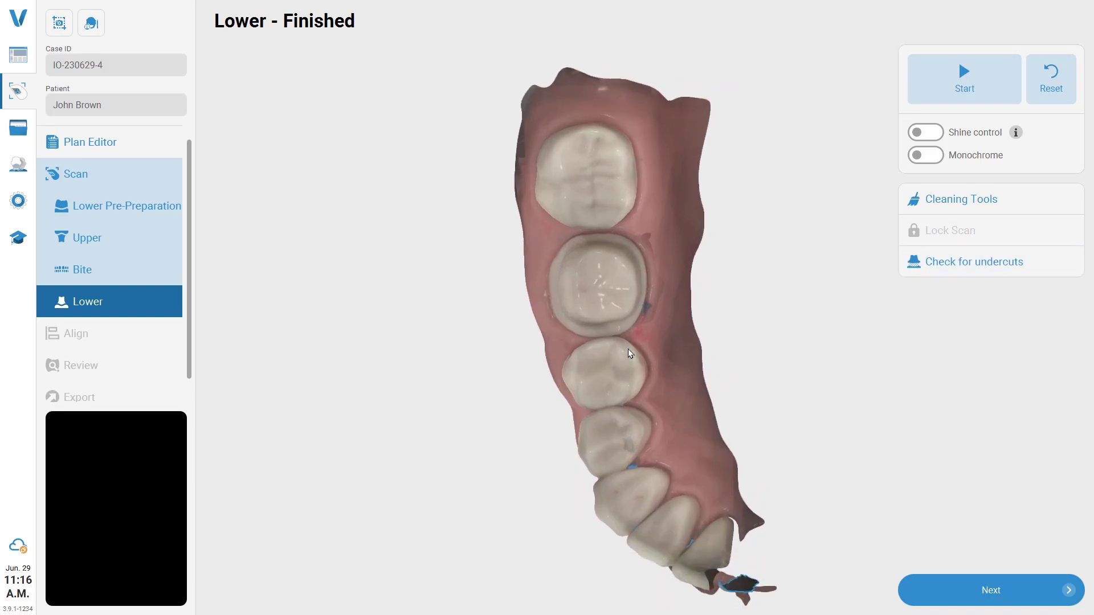
{"action": "scroll", "coordinate": [629, 354], "scroll_direction": "up", "scroll_amount": 1}
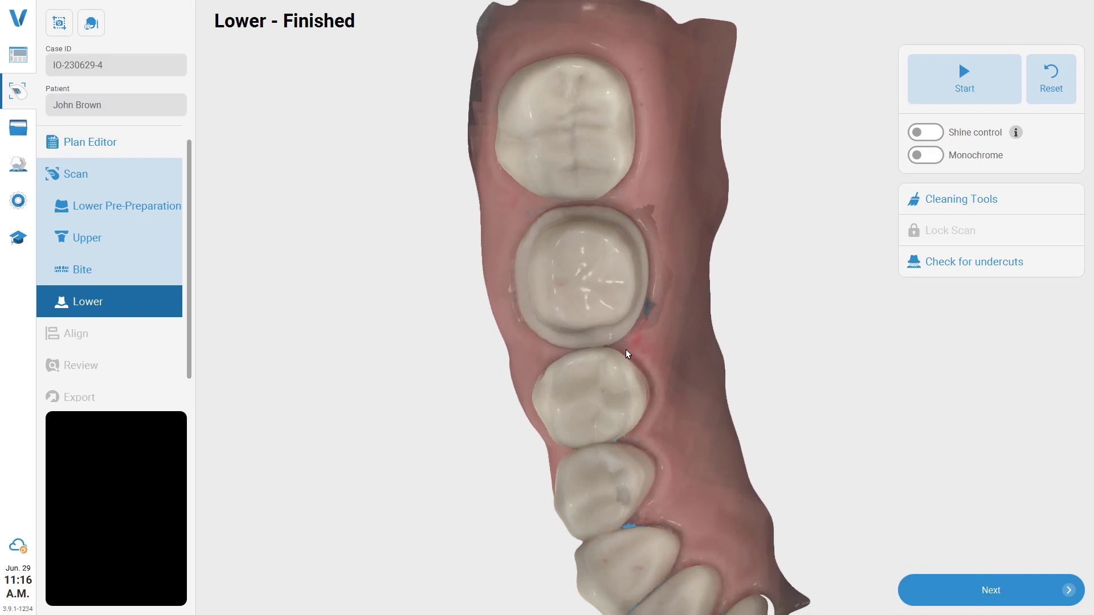
{"action": "left_click", "coordinate": [994, 277]}
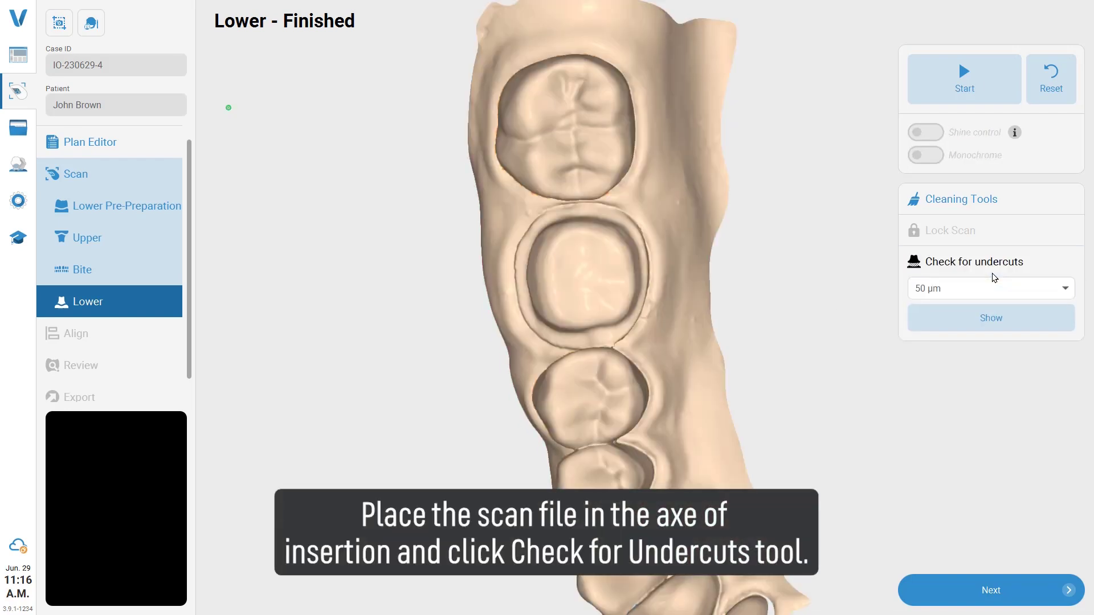
{"action": "left_click_drag", "start_coordinate": [769, 323], "coordinate": [698, 322]}
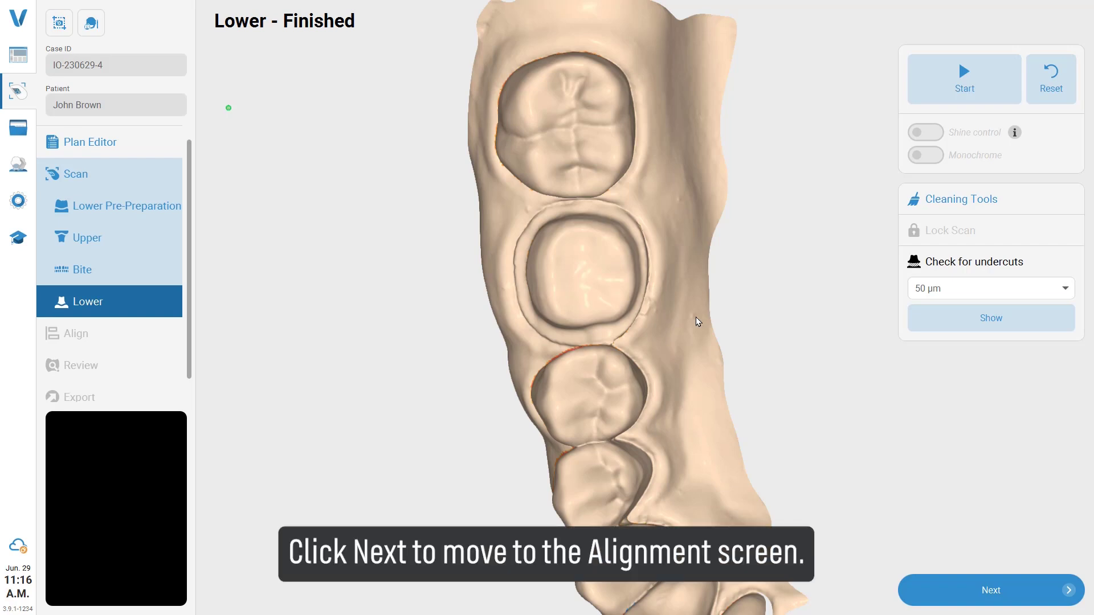
{"action": "left_click", "coordinate": [1001, 591]}
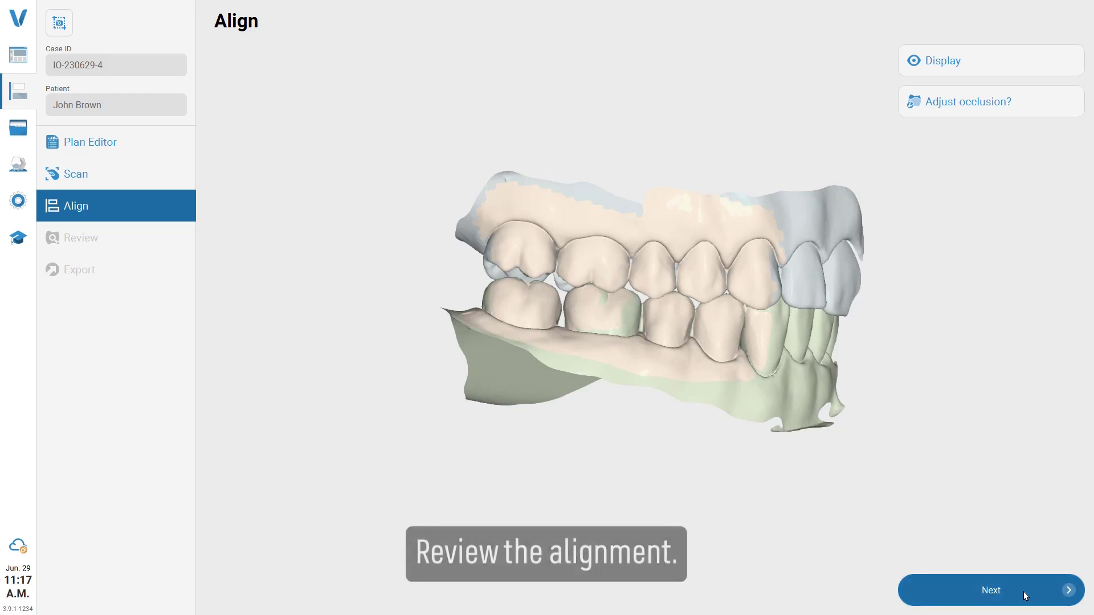
In Review, set the upper arch to zero, keeping the lower and pre-preparation arches visible
{"action": "left_click", "coordinate": [1023, 592]}
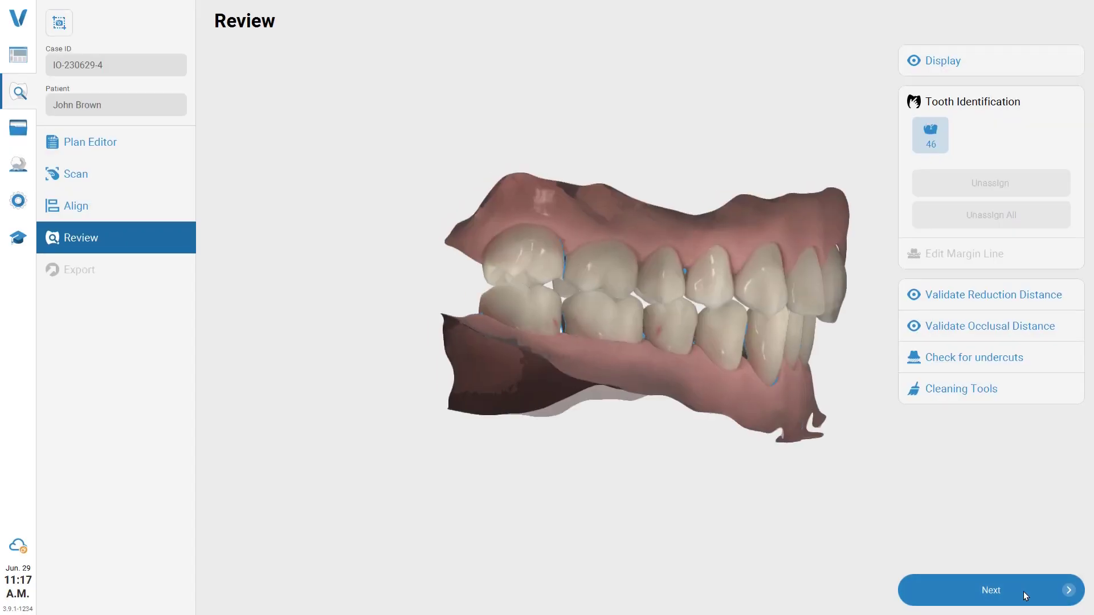
{"action": "left_click", "coordinate": [1035, 66]}
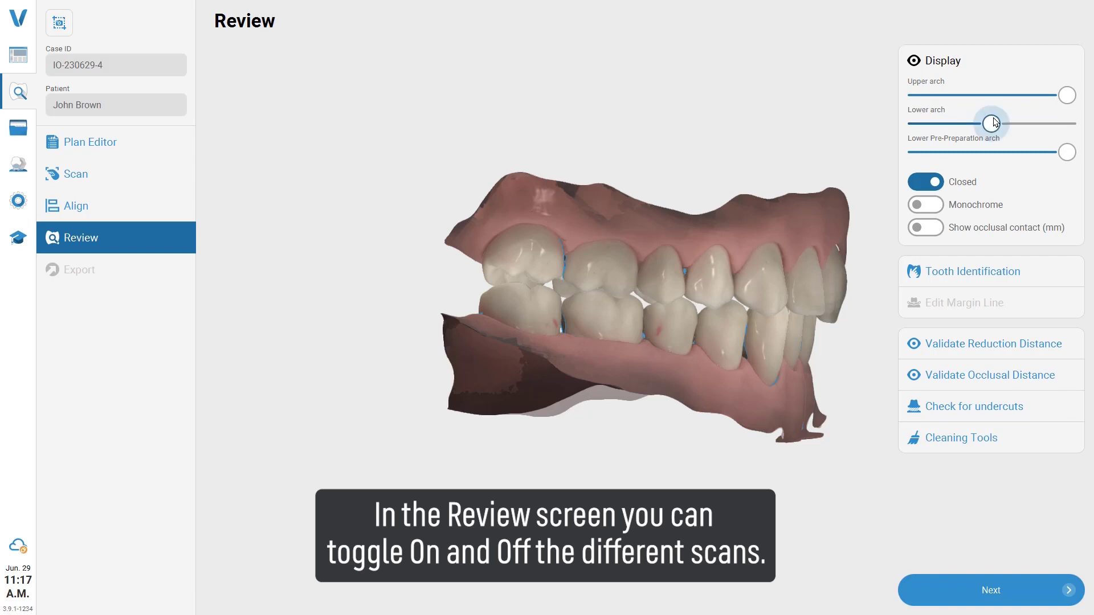
{"action": "left_click_drag", "start_coordinate": [1046, 103], "coordinate": [904, 100]}
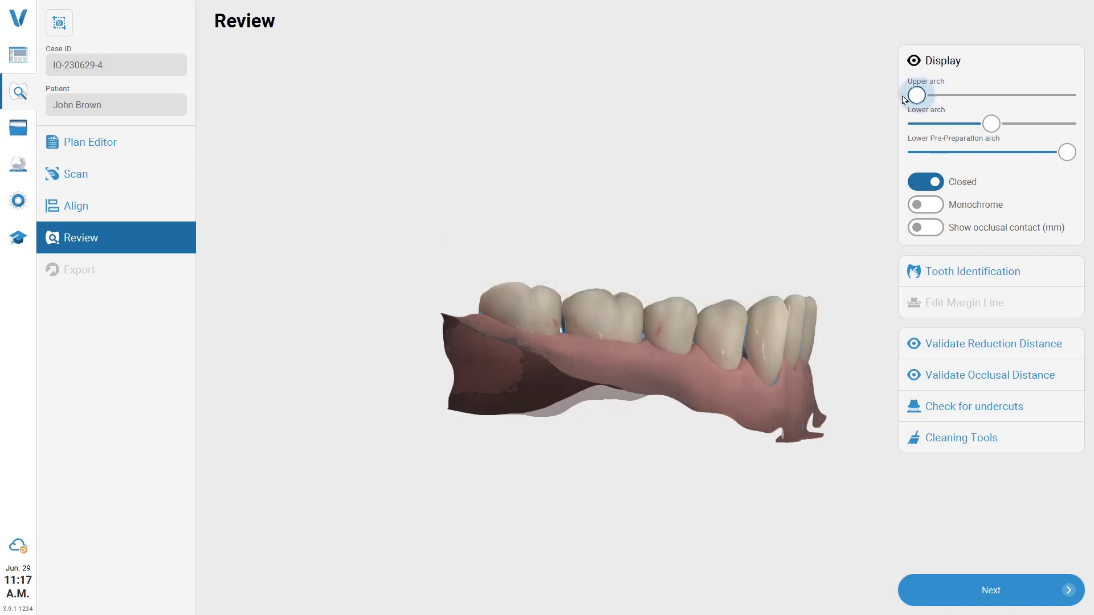
{"action": "left_click_drag", "start_coordinate": [648, 255], "coordinate": [615, 479]}
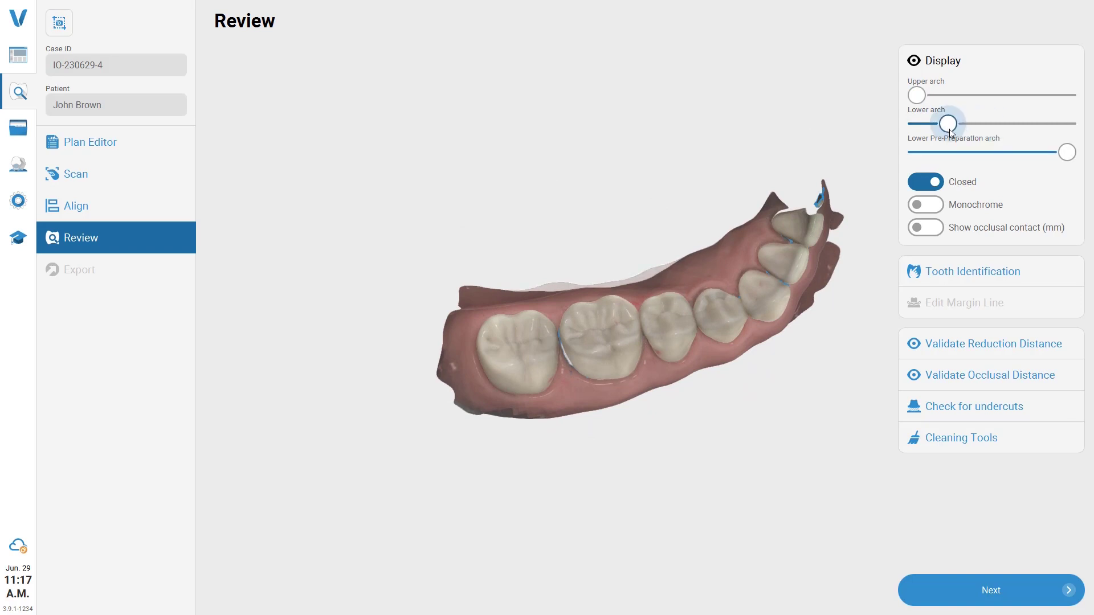
{"action": "left_click_drag", "start_coordinate": [1067, 152], "coordinate": [997, 153]}
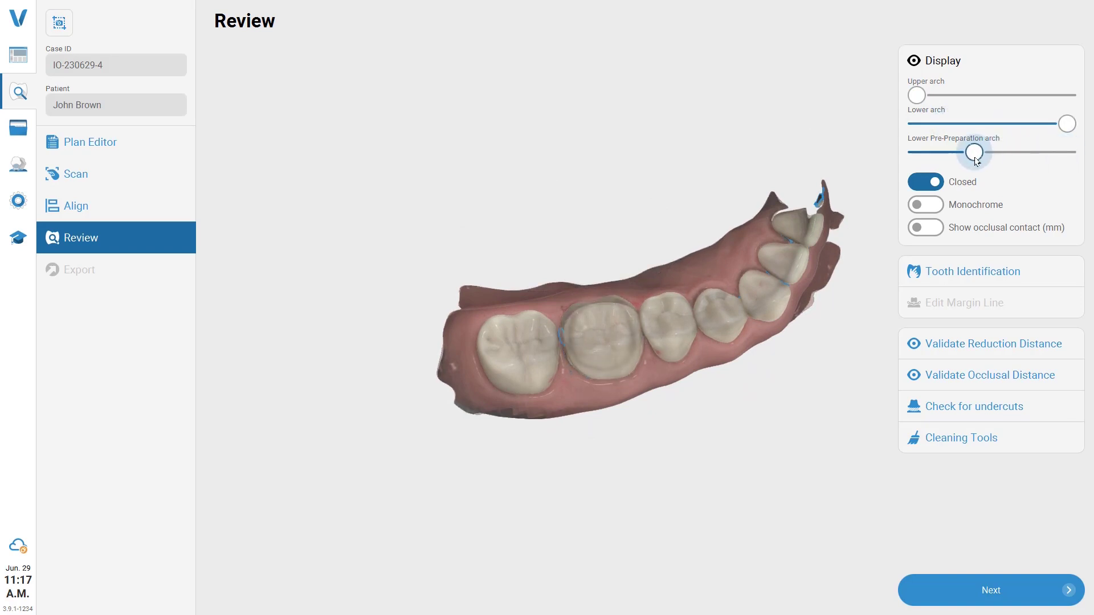
{"action": "left_click_drag", "start_coordinate": [921, 157], "coordinate": [1066, 152]}
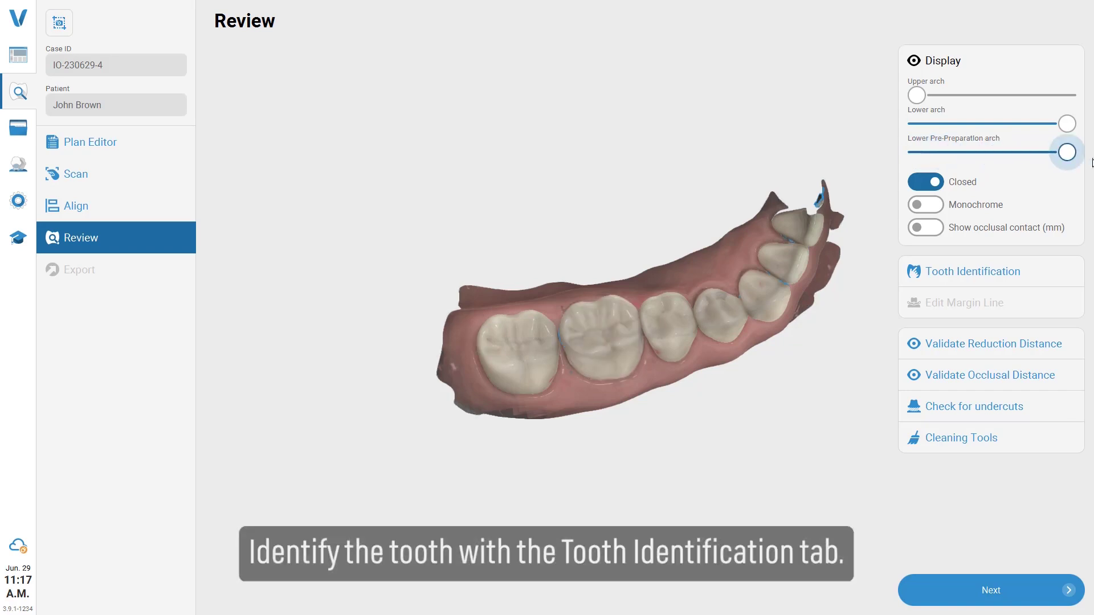
Identify the prepared tooth on the lower arch as tooth 46
{"action": "left_click", "coordinate": [1060, 275]}
{"action": "left_click", "coordinate": [927, 146]}
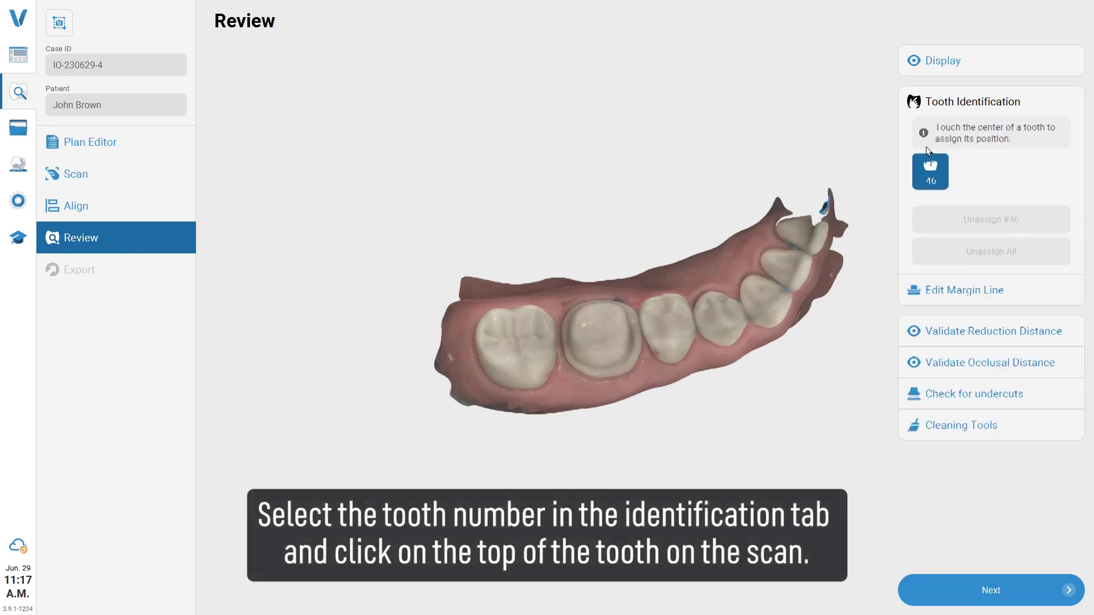
{"action": "left_click", "coordinate": [611, 264]}
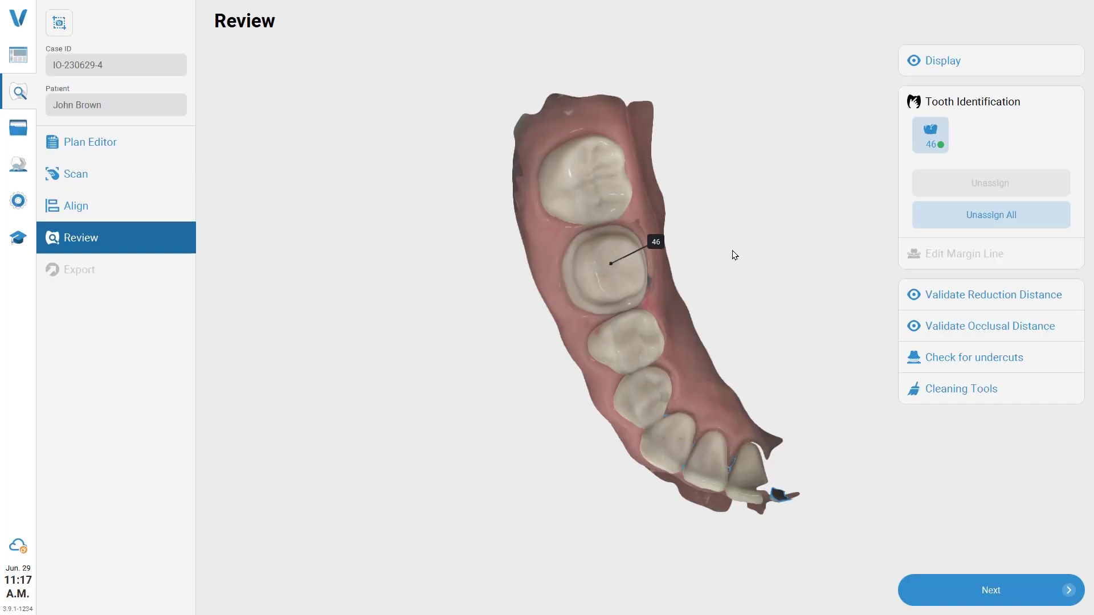
{"action": "left_click", "coordinate": [930, 145]}
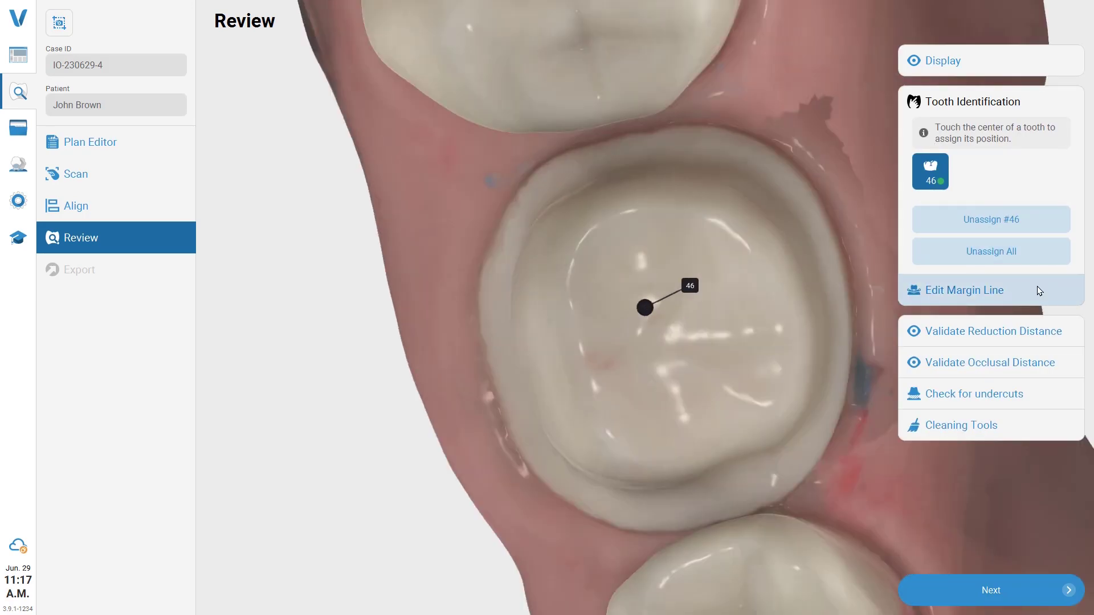
Draw a margin line along the right edge of tooth 46
{"action": "left_click", "coordinate": [1037, 290]}
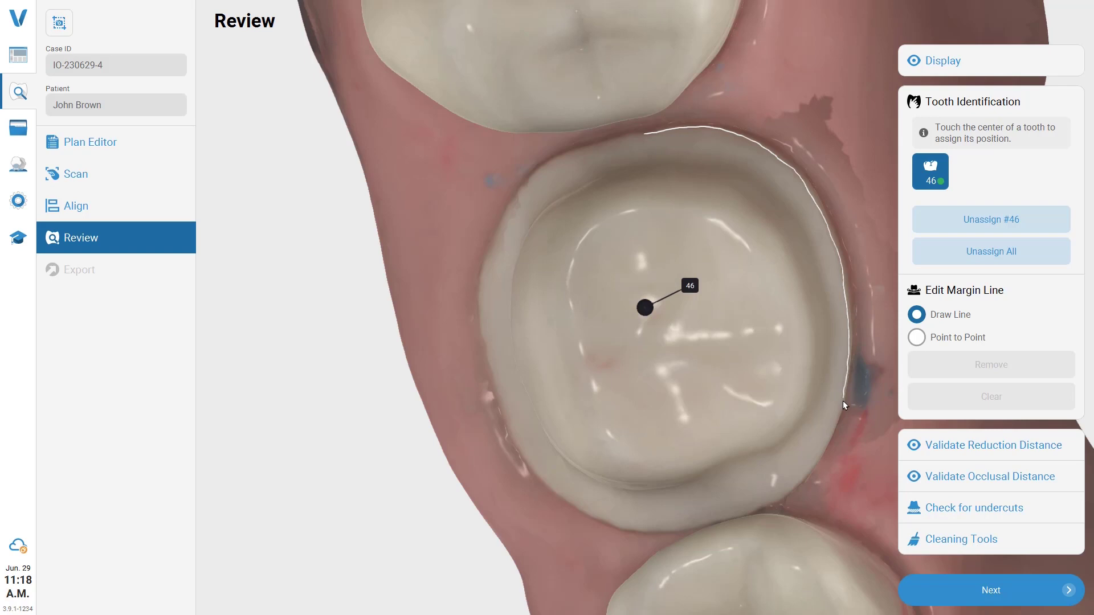
{"action": "left_click_drag", "start_coordinate": [832, 424], "coordinate": [833, 422]}
{"action": "left_click", "coordinate": [1031, 285]}
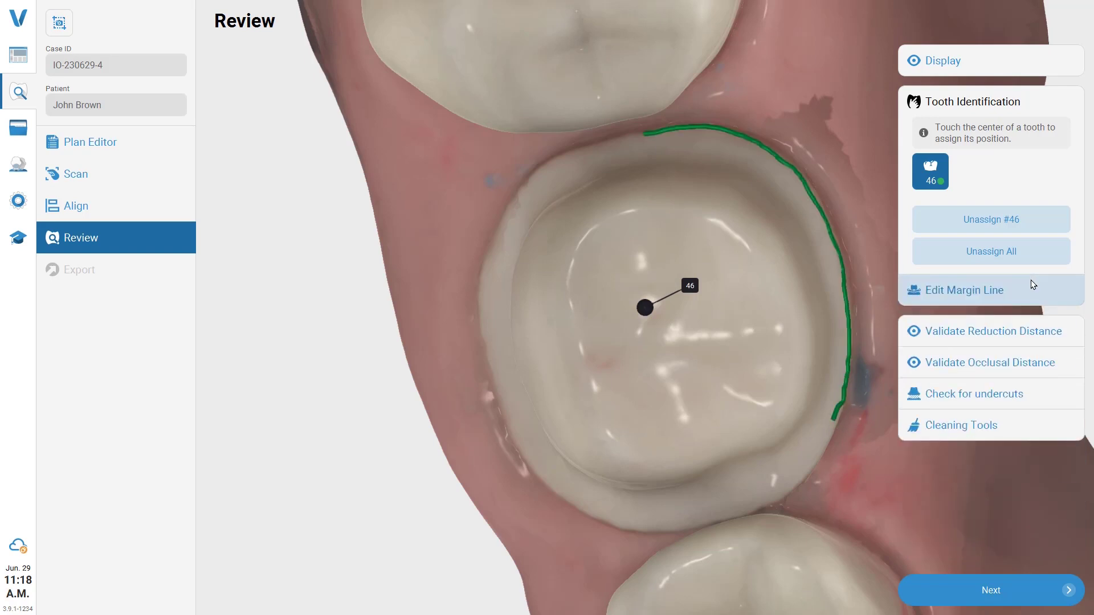
{"action": "mouse_move", "coordinate": [829, 350]}
{"action": "left_mouse_down"}
{"action": "mouse_move", "coordinate": [887, 314]}
{"action": "mouse_move", "coordinate": [865, 397]}
{"action": "mouse_move", "coordinate": [763, 347]}
{"action": "mouse_move", "coordinate": [831, 350]}
{"action": "left_mouse_up"}
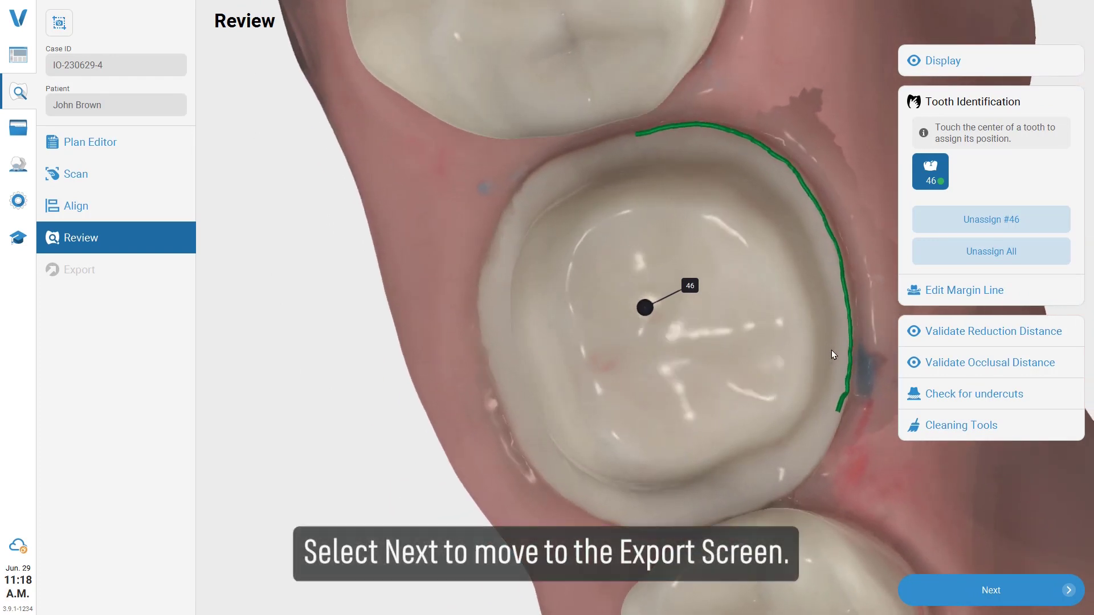
Choose Straumann NAM Demo Lab, due date Jul. 12, 2023, and include the prescription
{"action": "left_click", "coordinate": [1016, 583]}
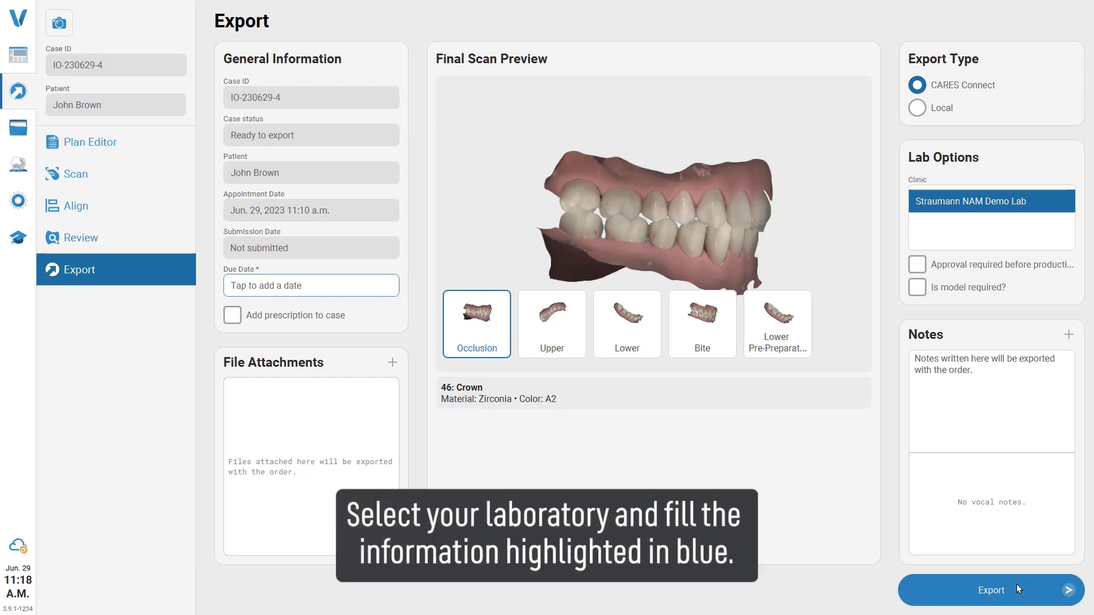
{"action": "left_click", "coordinate": [1043, 202]}
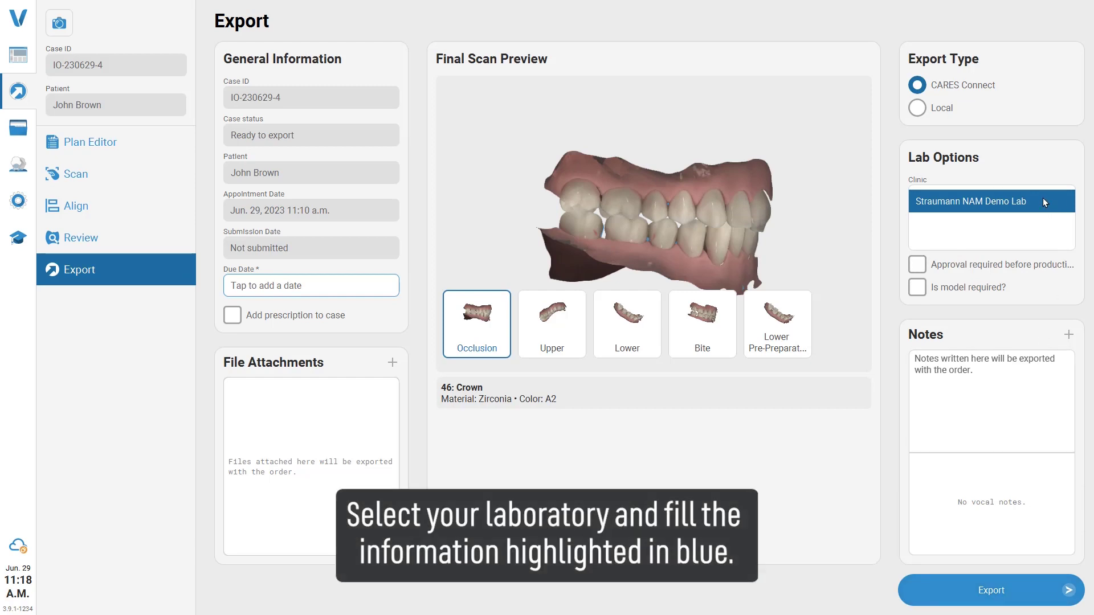
{"action": "left_click", "coordinate": [362, 285]}
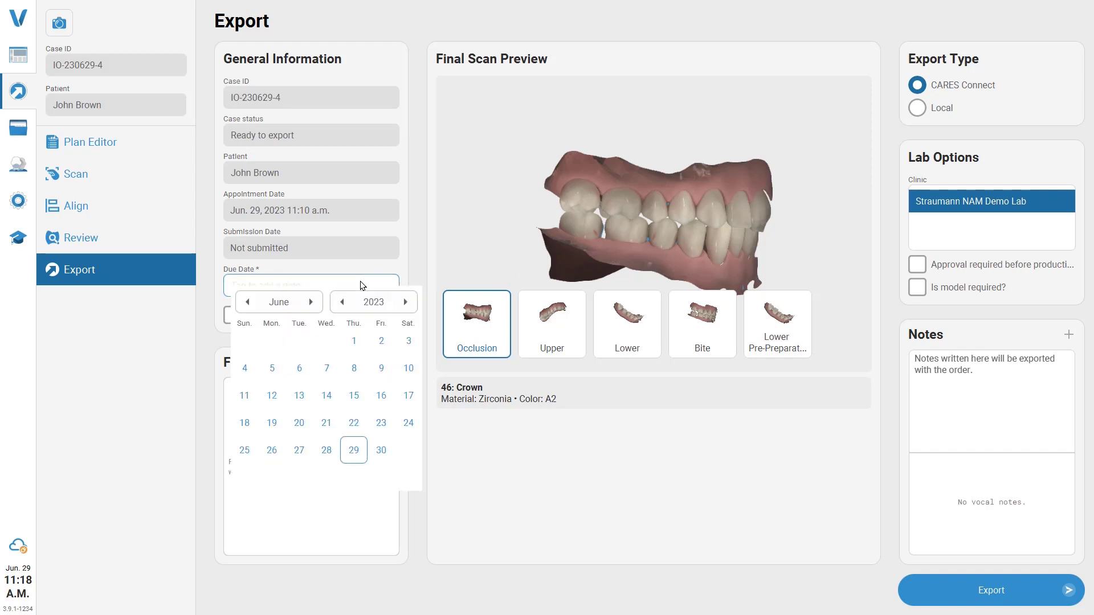
{"action": "left_click", "coordinate": [312, 303]}
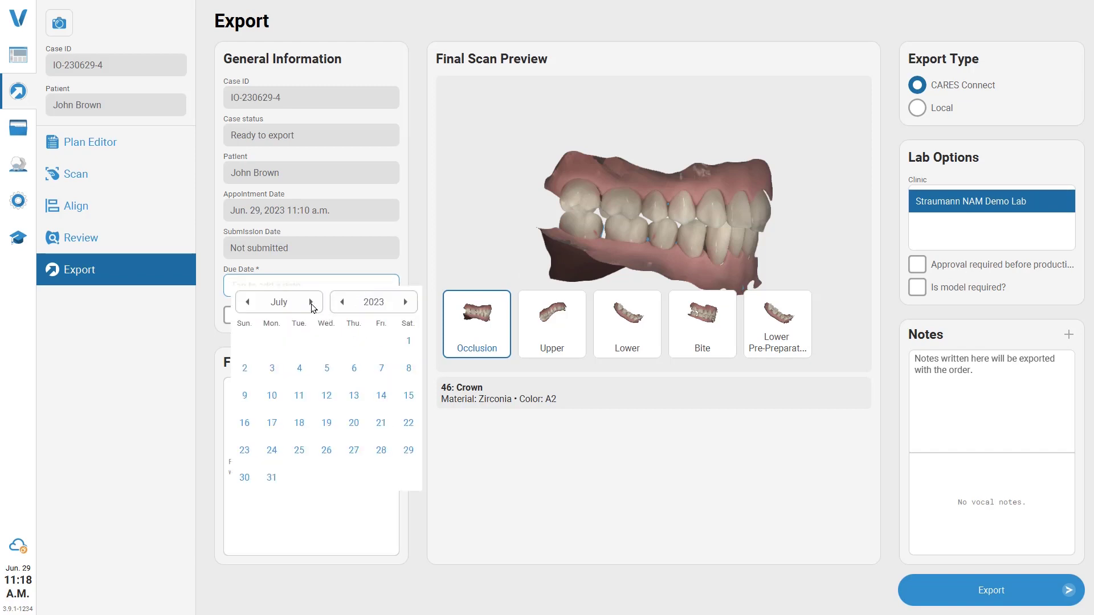
{"action": "left_click", "coordinate": [328, 395]}
{"action": "left_click", "coordinate": [350, 315]}
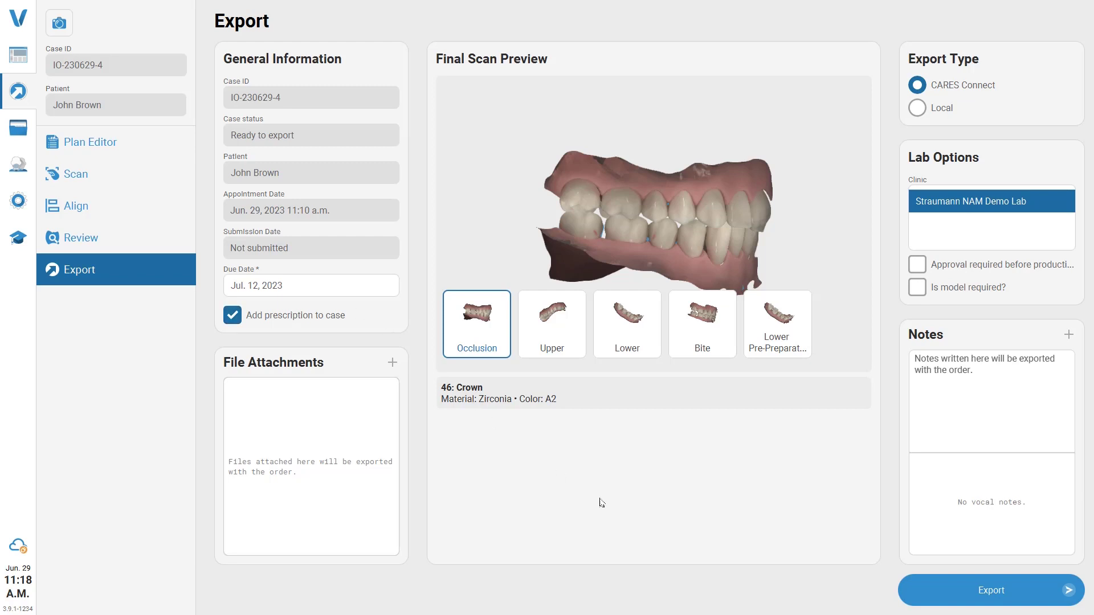
Export the case and sign the prescription
{"action": "left_click", "coordinate": [1011, 603]}
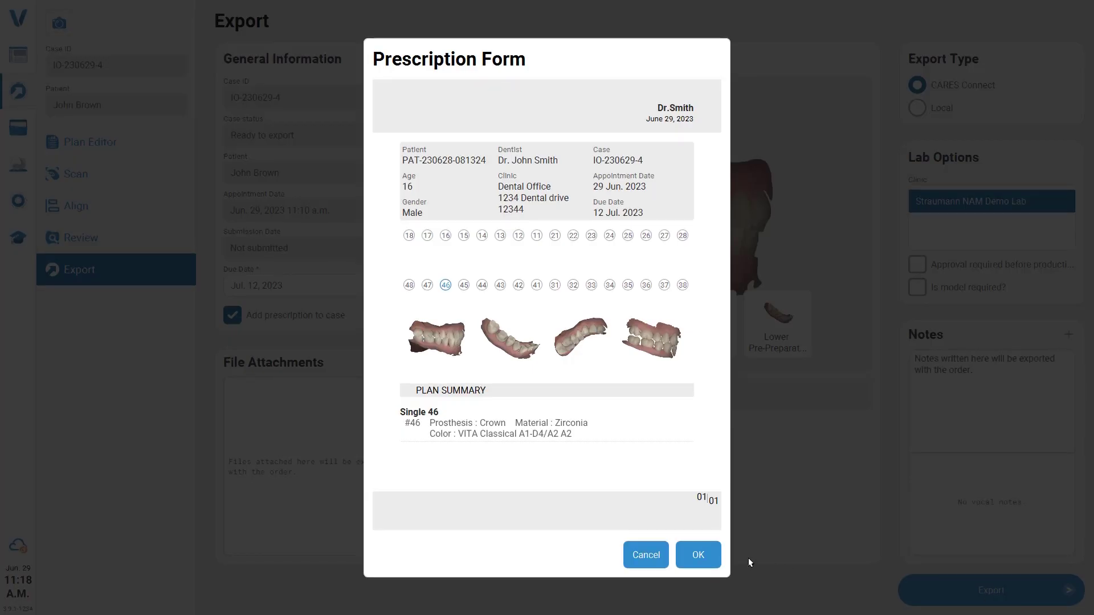
{"action": "left_click", "coordinate": [711, 548]}
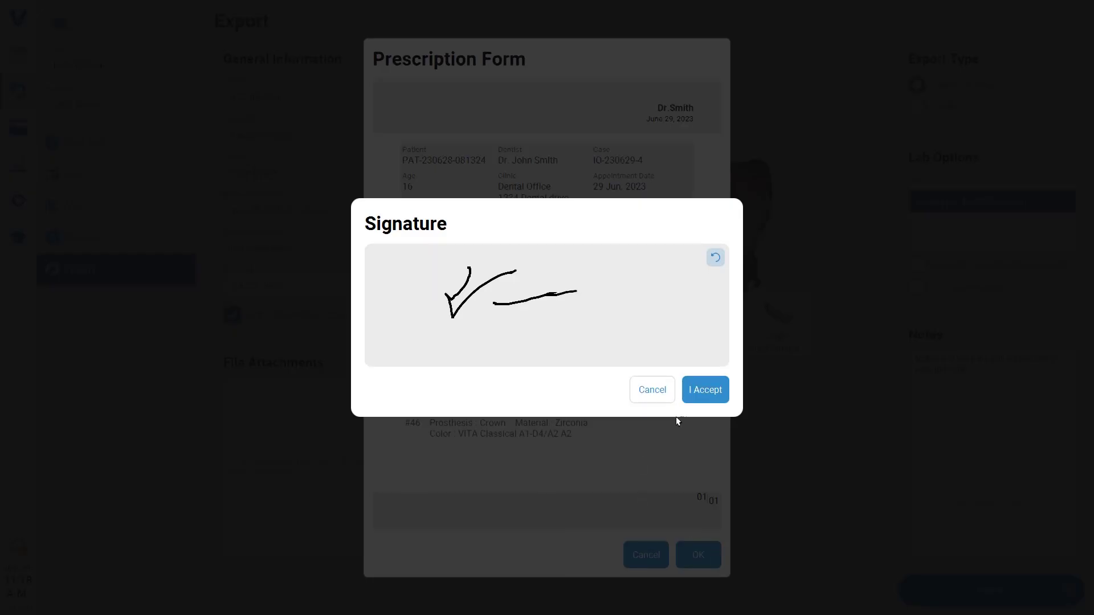
{"action": "left_click", "coordinate": [696, 391]}
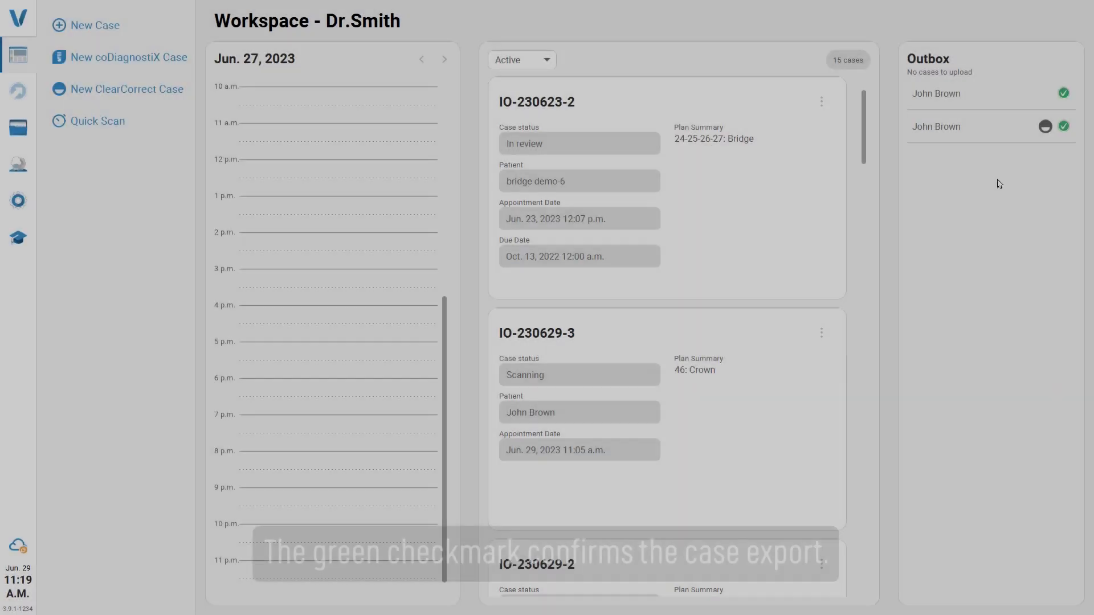